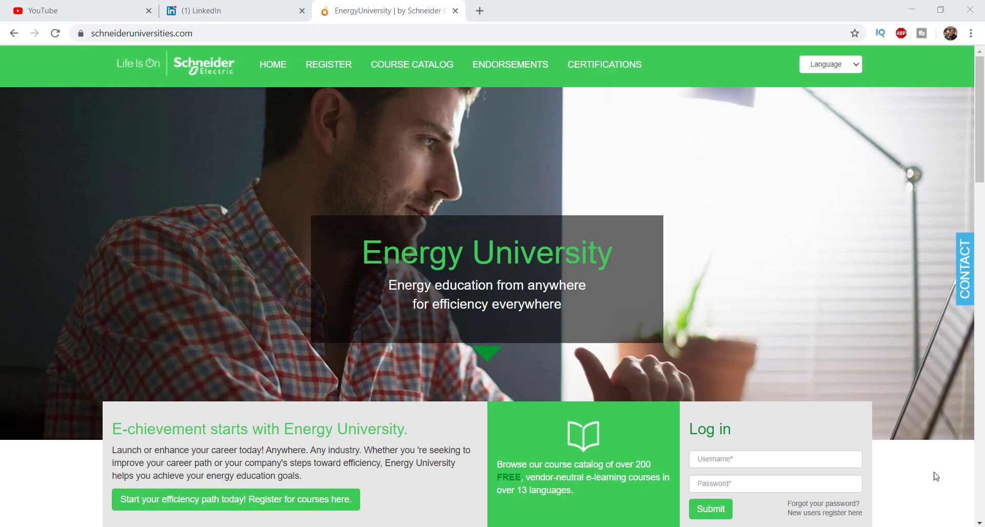
Switch from the Energy University home page to the LinkedIn tab.
key("ctrl+shift+Tab")
Open your LinkedIn profile page, then return to the Energy University tab.
left_click(176, 240)
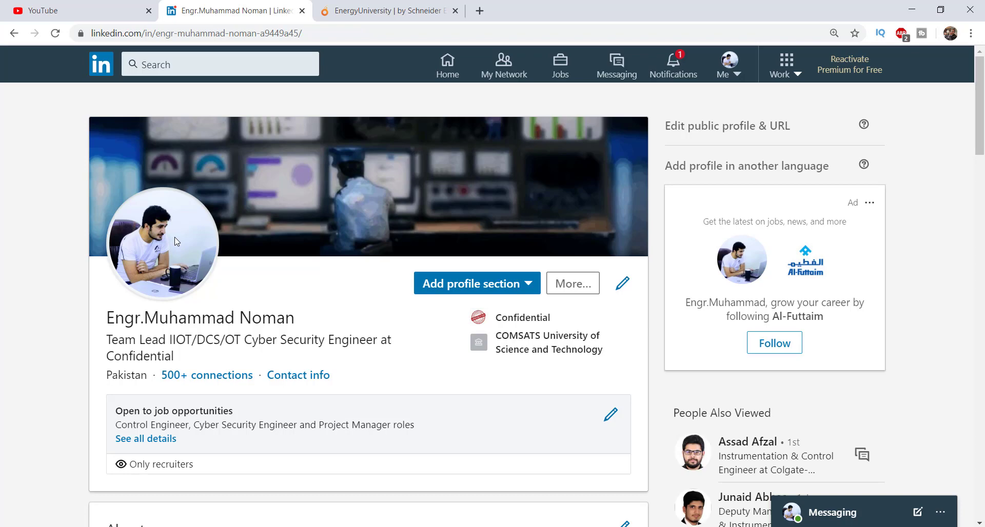
key("ctrl+Tab")
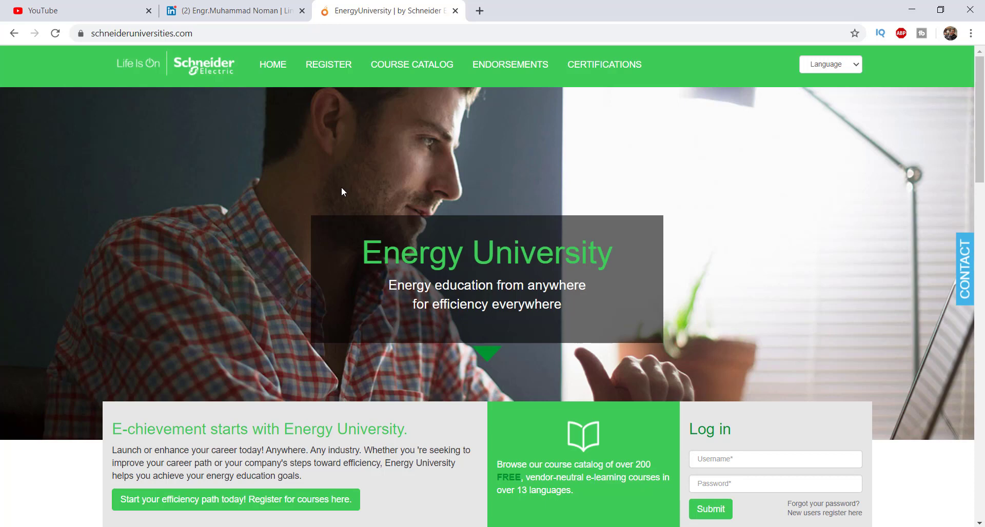
Scroll the home page and open the FREE course catalog link.
scroll(505, 308, "down", 3)
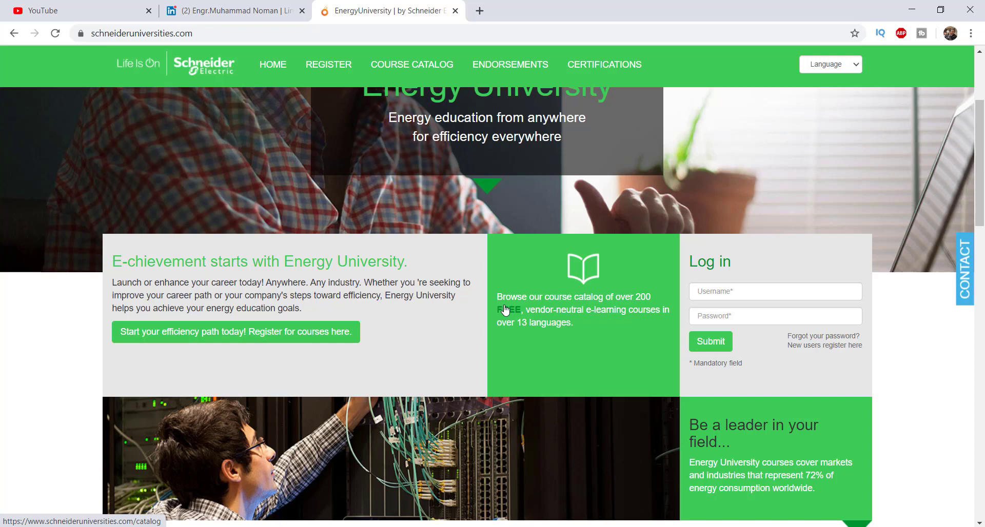
left_click(504, 309)
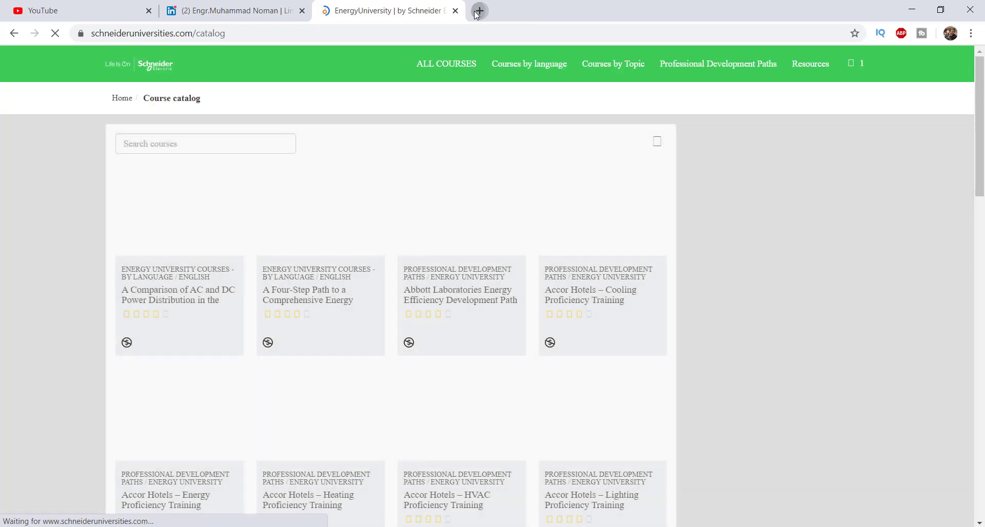
In a new tab, Google 'schneider university' and open the Energy University result.
left_click(477, 12)
type("google.com")
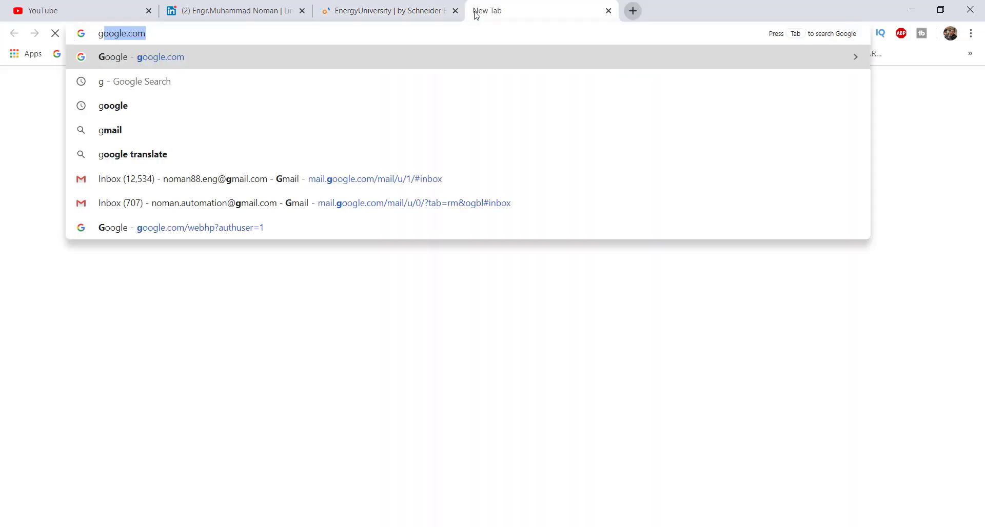
key("Return")
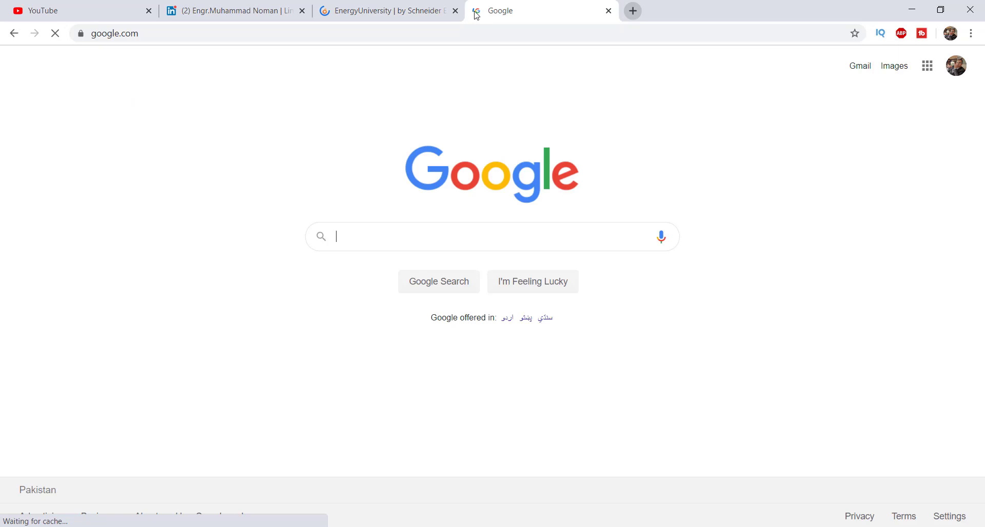
type("sc")
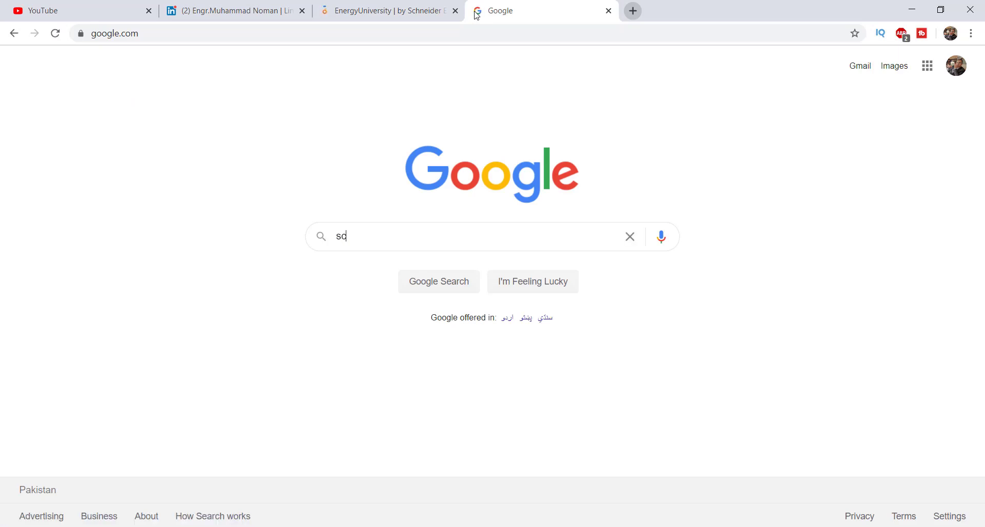
key("Down")
key("Return")
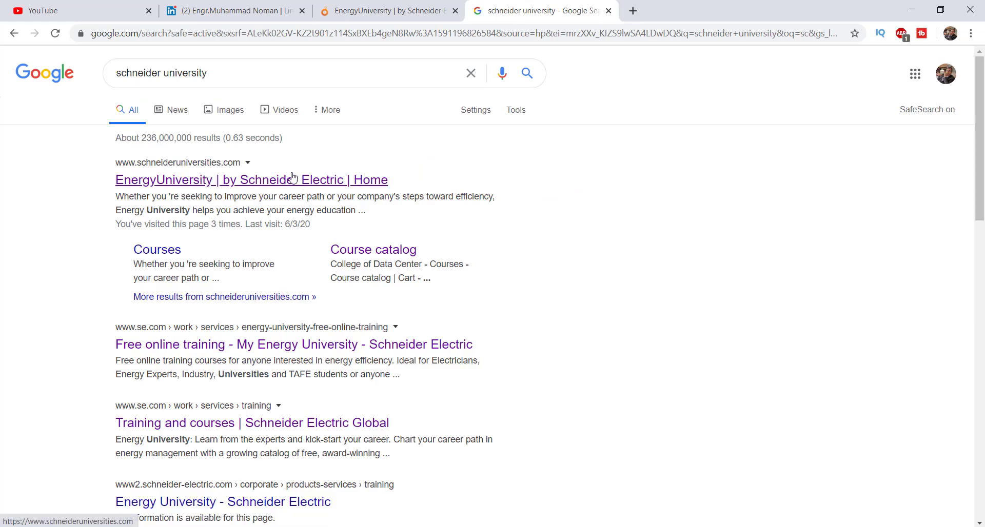
left_click(293, 178)
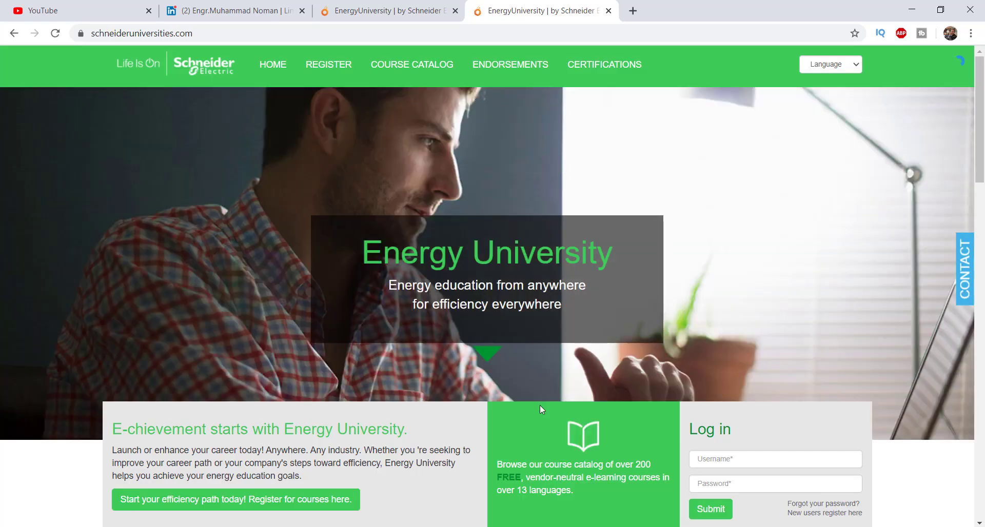
Open the Course Catalog, browse all the course cards, then return to the top.
left_click(518, 482)
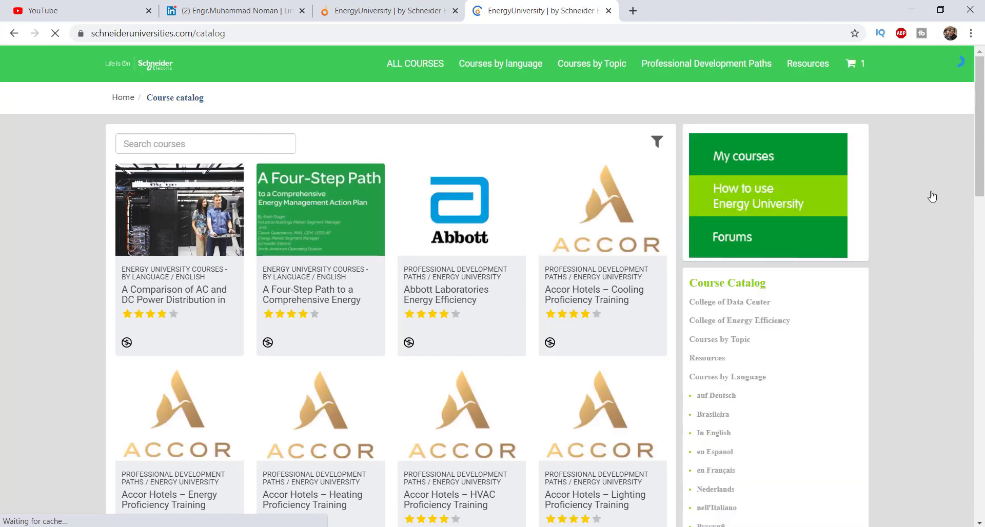
scroll(932, 197, "down", 1)
scroll(932, 196, "down", 5)
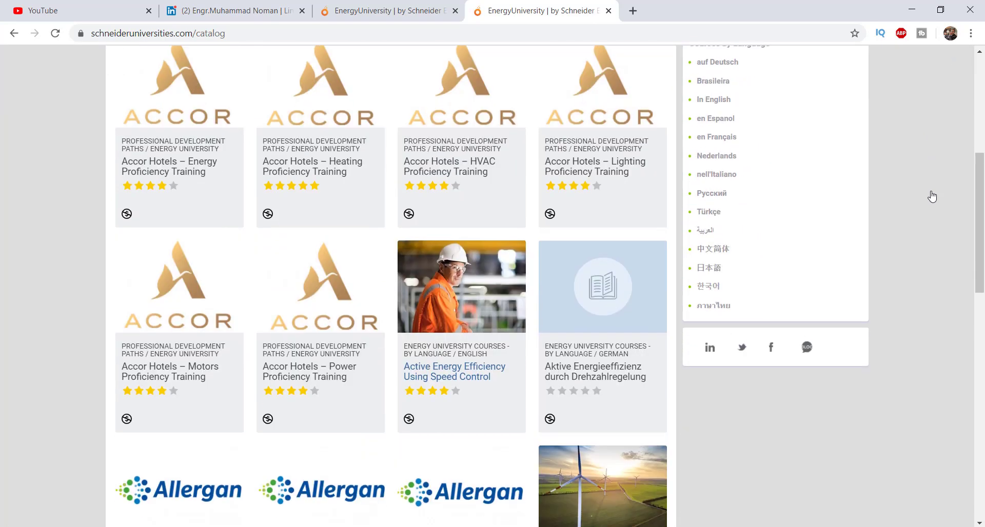
scroll(982, 376, "down", 3)
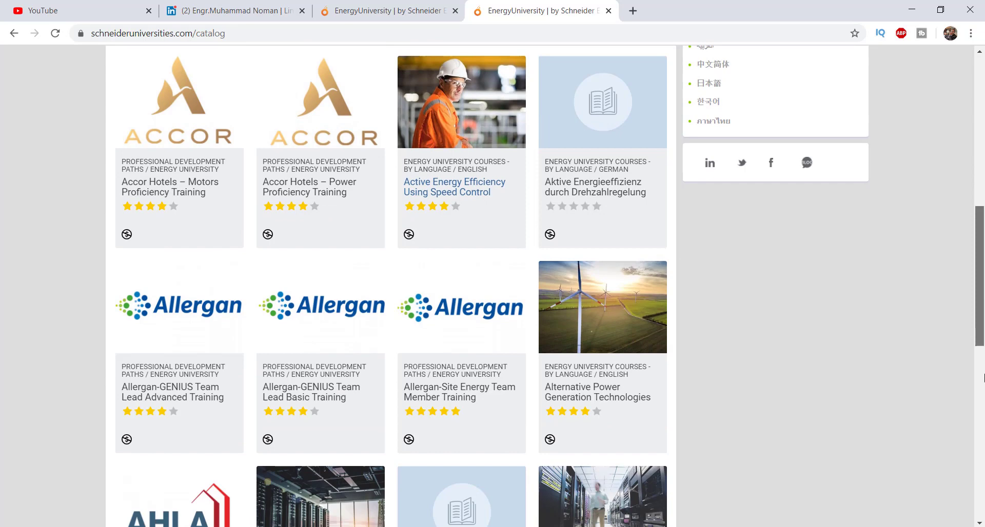
scroll(983, 378, "down", 5)
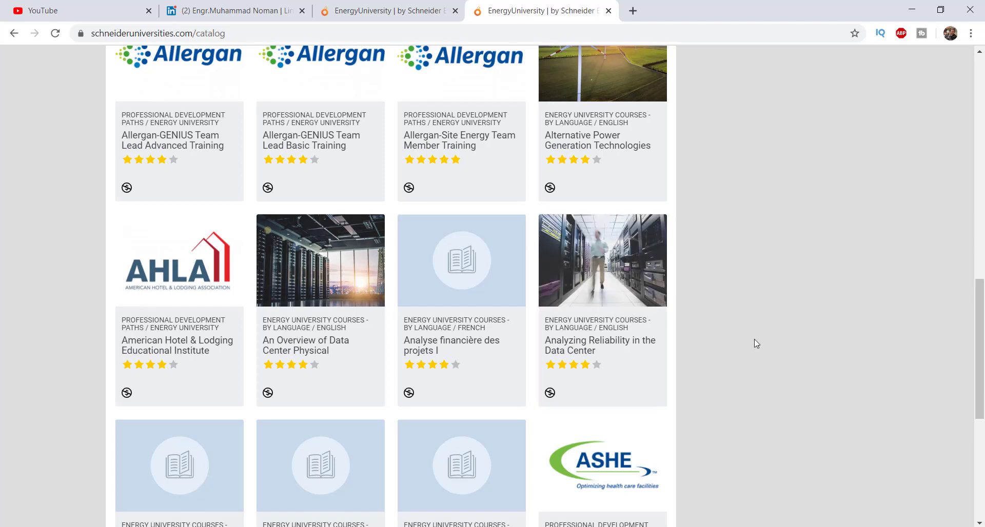
mouse_move(983, 356)
left_mouse_down()
mouse_move(983, 498)
mouse_move(983, 185)
left_mouse_up()
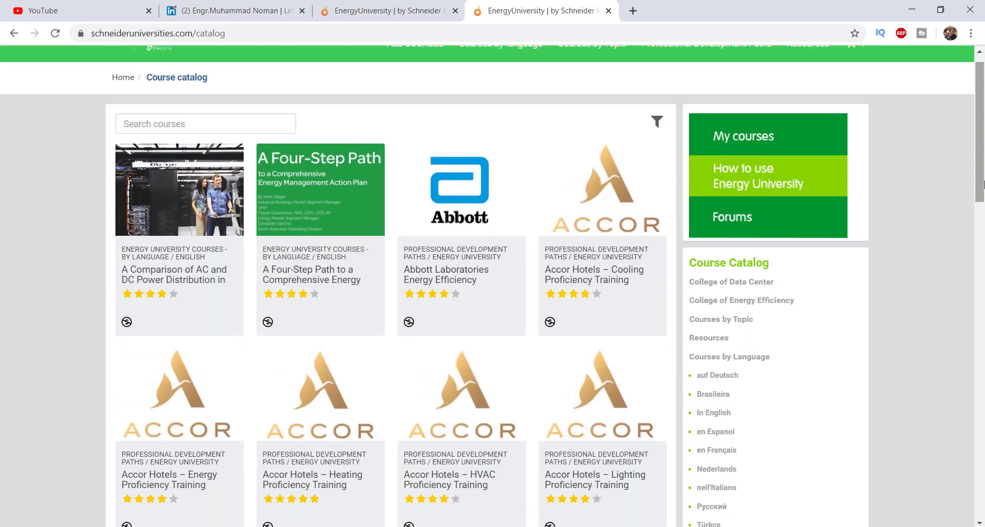
left_click_drag(984, 185, 983, 276)
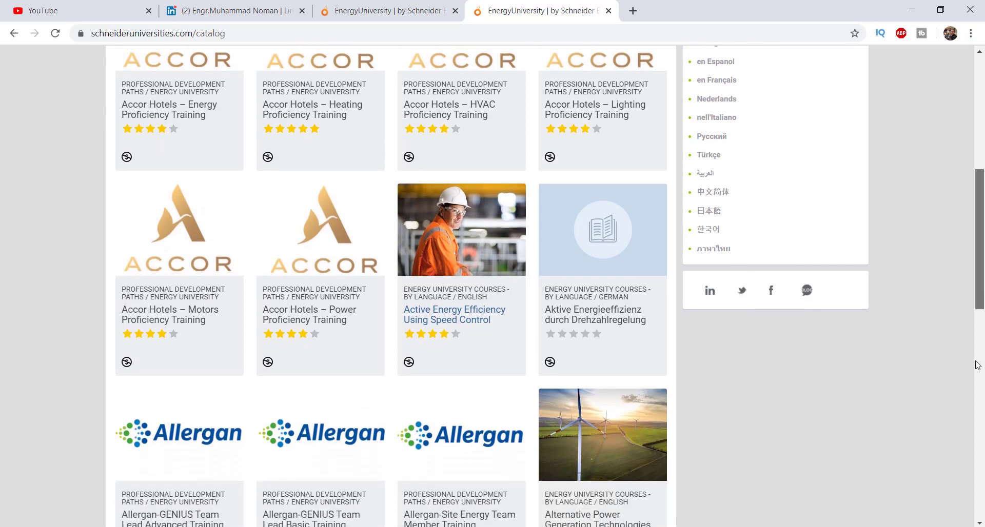
mouse_move(984, 277)
left_mouse_down()
mouse_move(975, 424)
mouse_move(952, 497)
left_mouse_up()
key("Home")
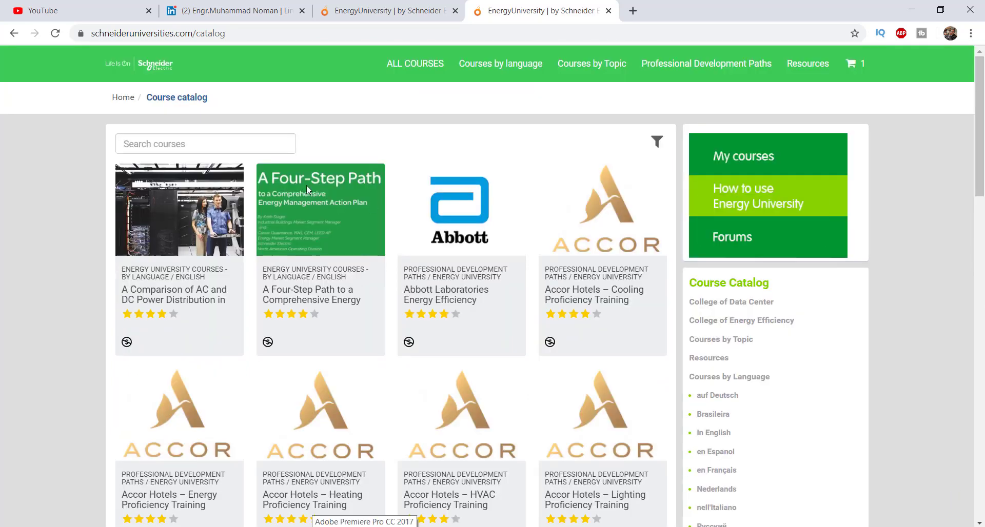
Add the AC vs DC power distribution course to the cart and proceed to checkout.
left_click(191, 259)
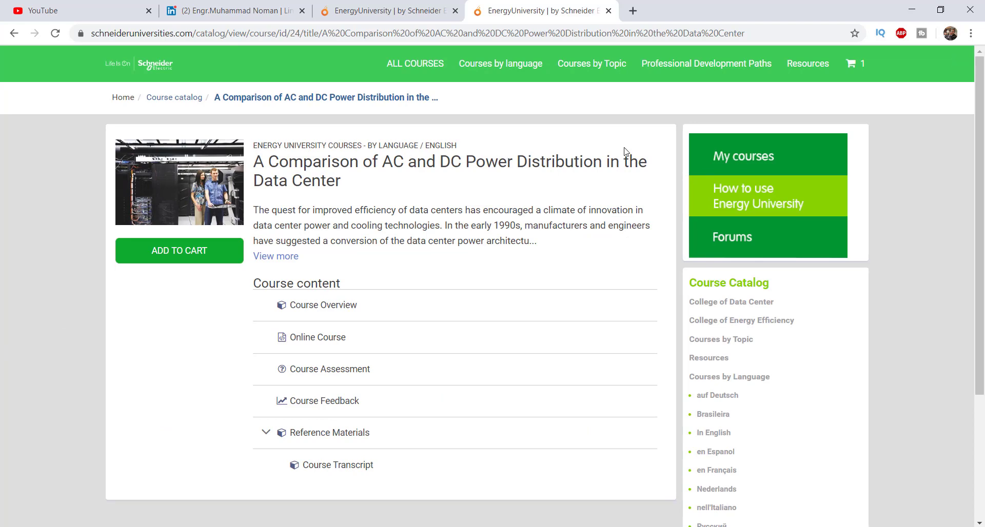
left_click(206, 260)
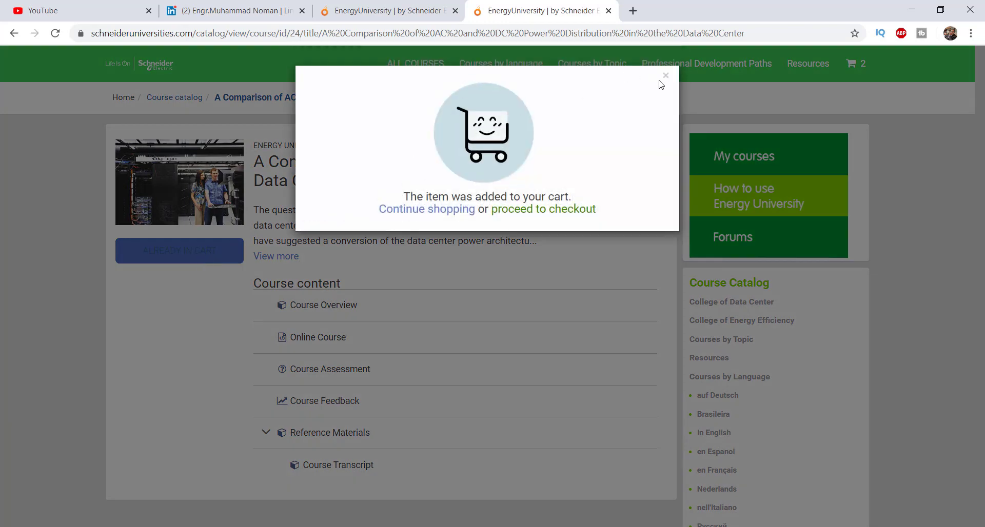
left_click(570, 216)
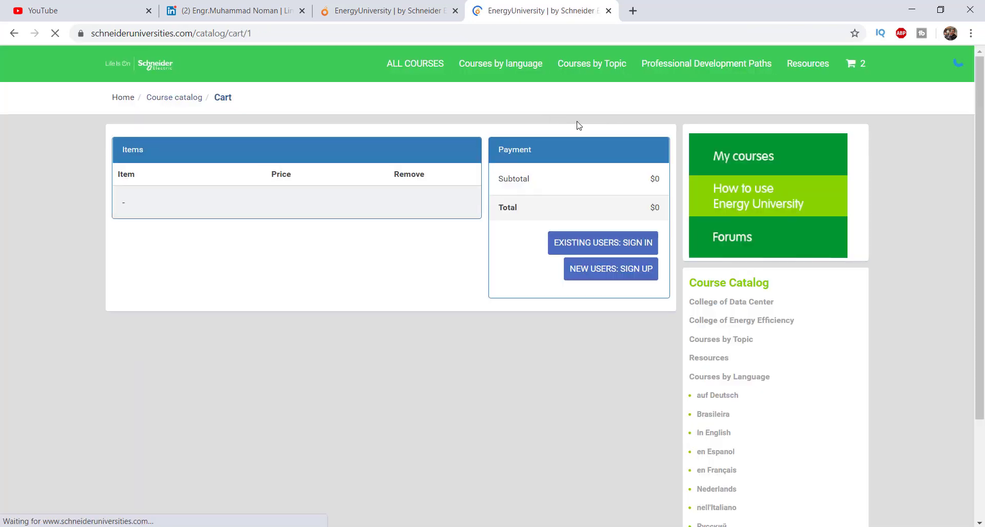
Open the new-user sign-up form, autofill saved name, email and country, and enter the last name.
left_click(622, 271)
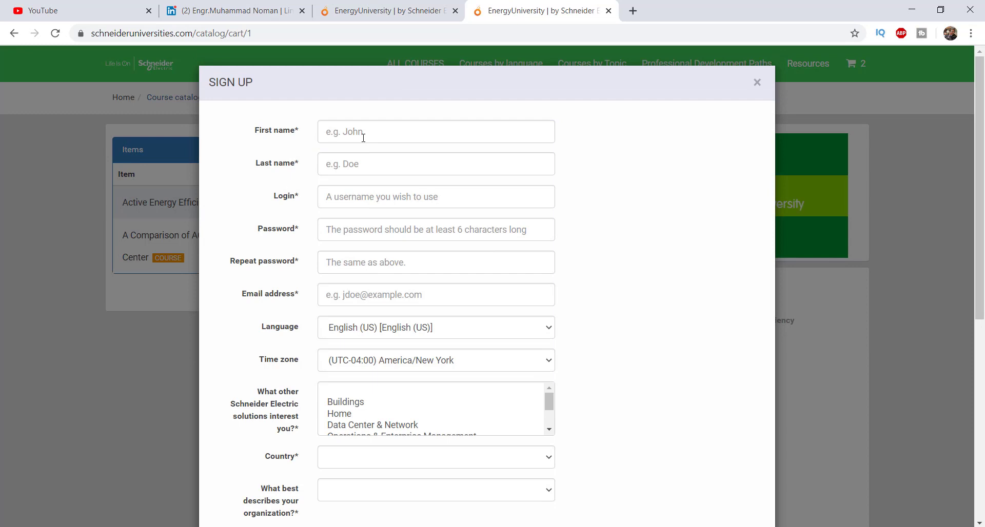
left_click(362, 136)
left_click(381, 162)
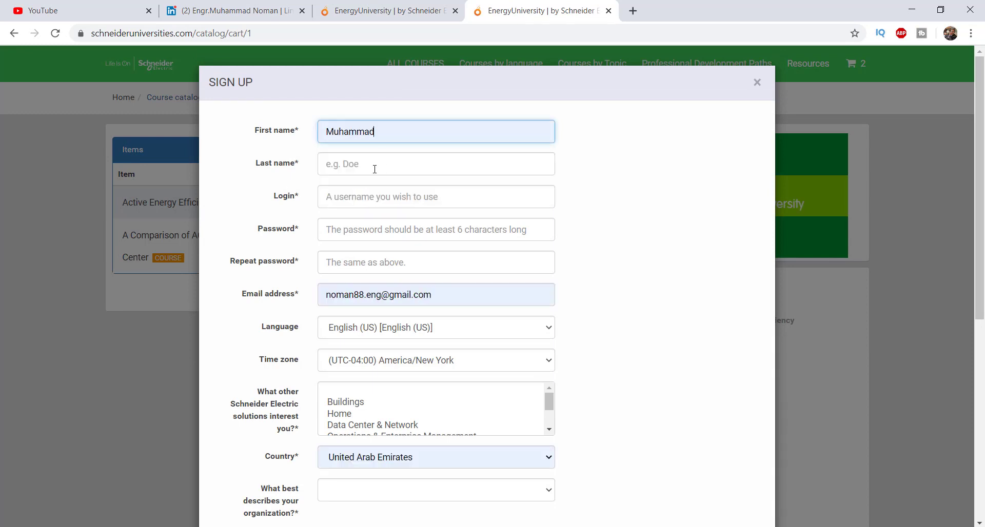
left_click(368, 174)
type("N")
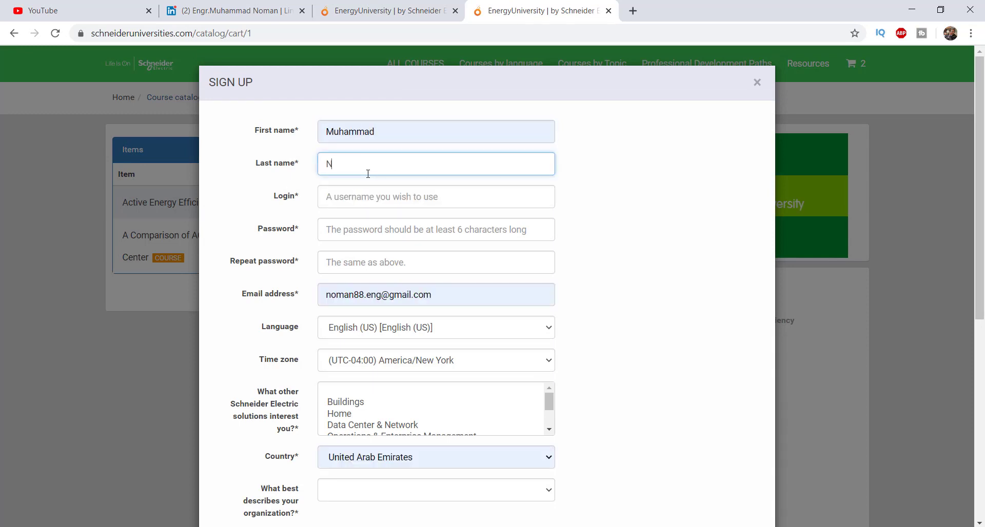
type("oman")
Enter a login name and begin typing the account password.
left_click(382, 191)
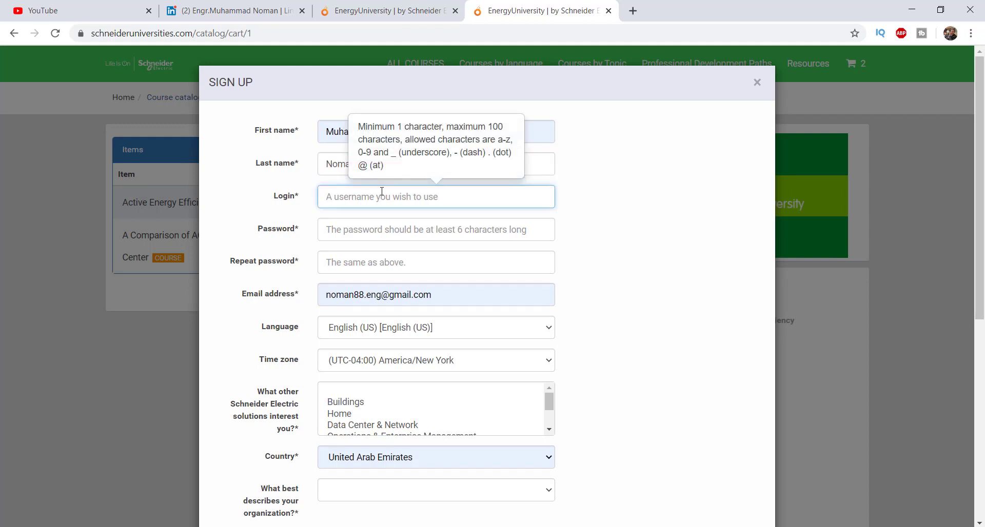
left_click(351, 168)
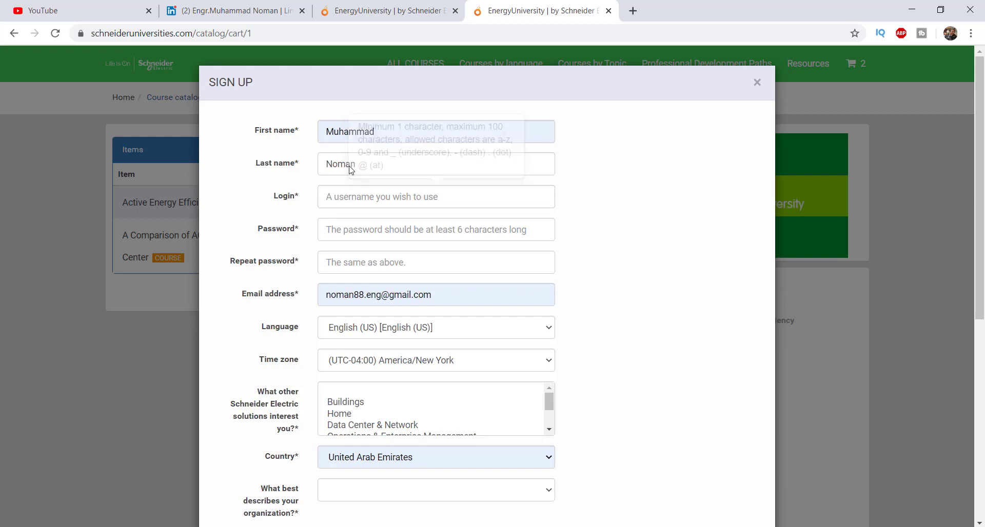
left_click(359, 200)
type("noman")
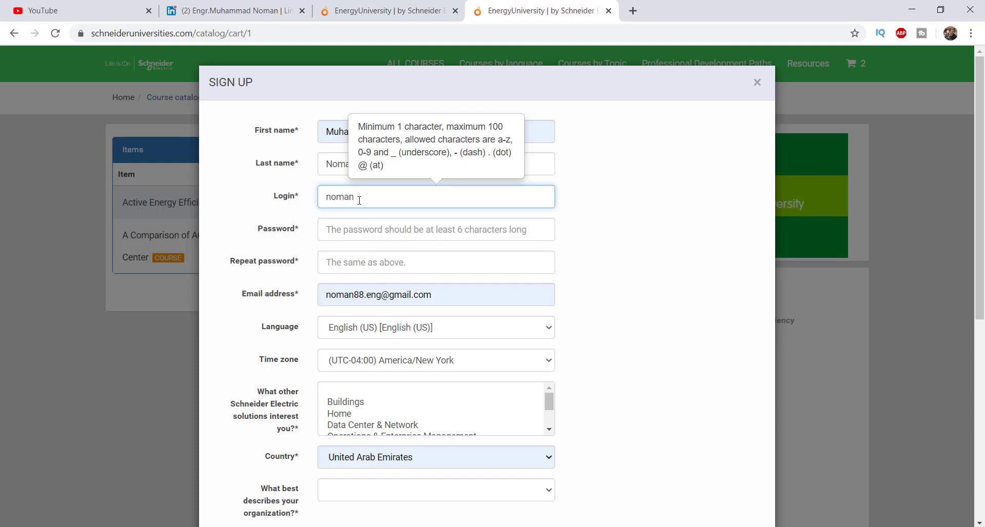
type("88.")
type("eng")
left_click(390, 229)
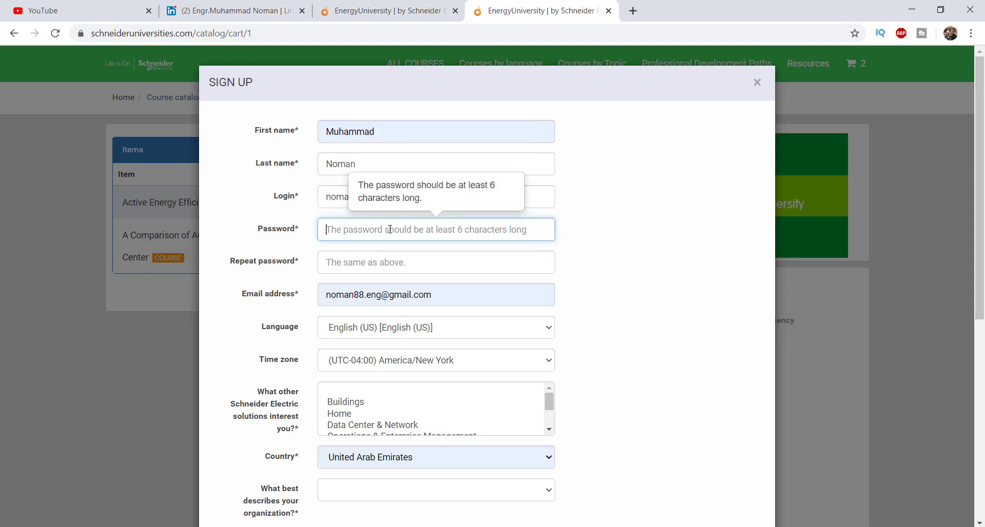
type("1")
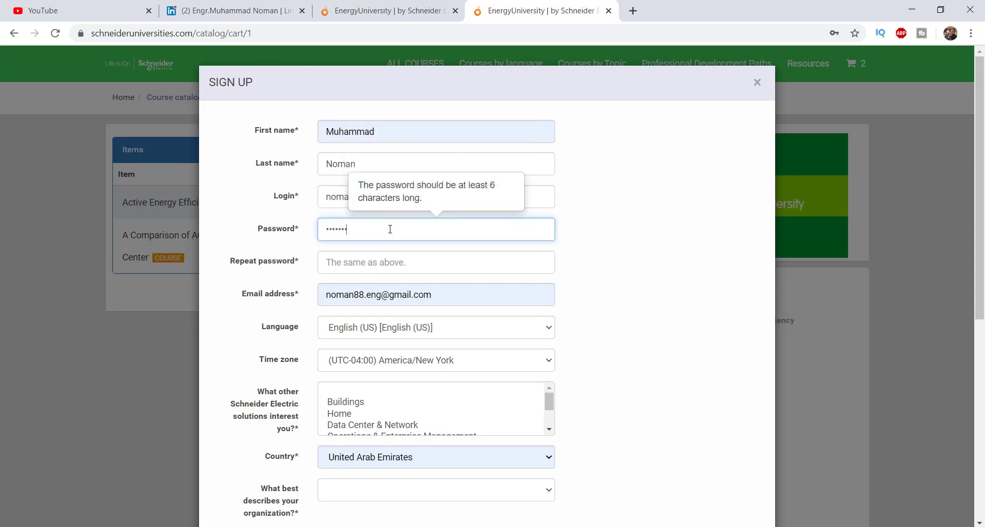
Set organization type Home/Home Office Customer, job title Top Executive, job function Engineering.
scroll(402, 268, "down", 7)
left_click(462, 125)
left_click(476, 162)
left_click(454, 176)
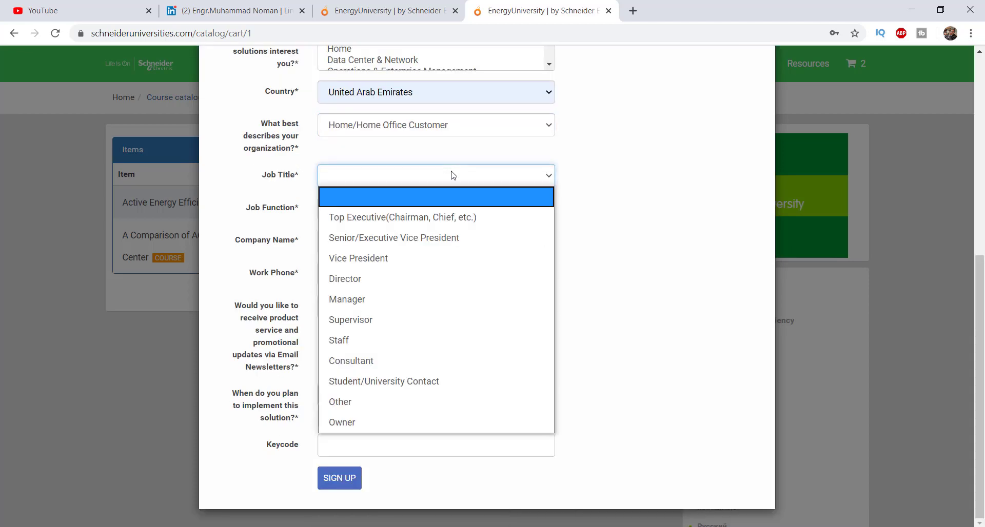
left_click(412, 227)
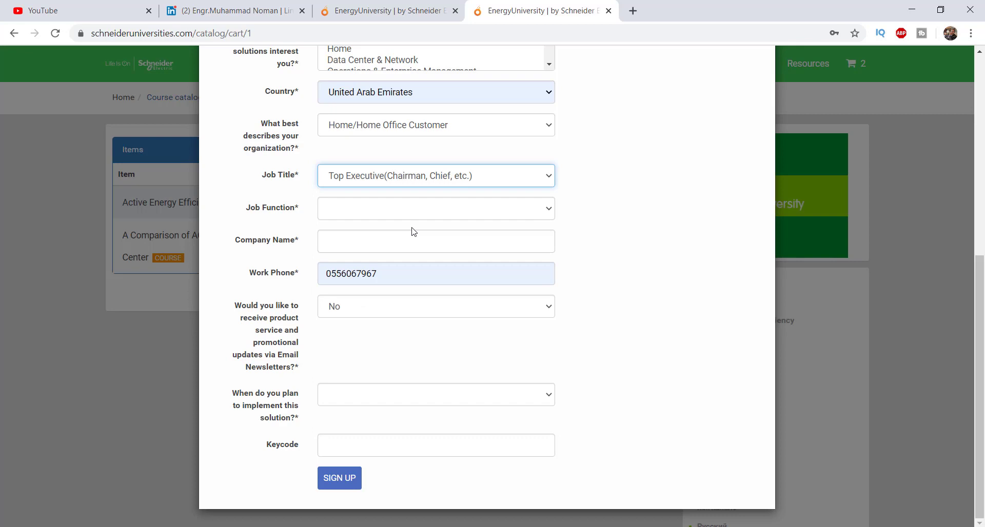
left_click(491, 210)
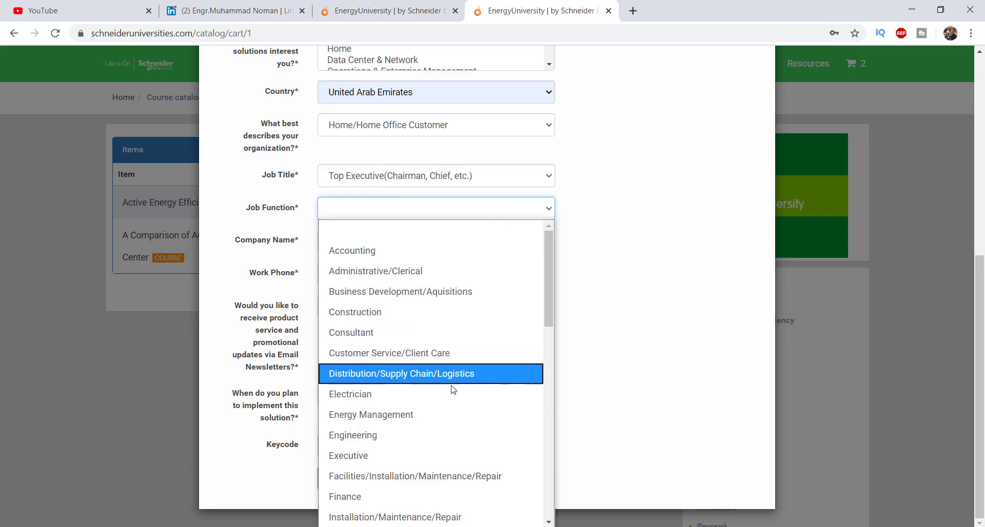
left_click(466, 434)
Enter company 'Home' and set the implementation timeframe to Don't Know.
left_click(374, 249)
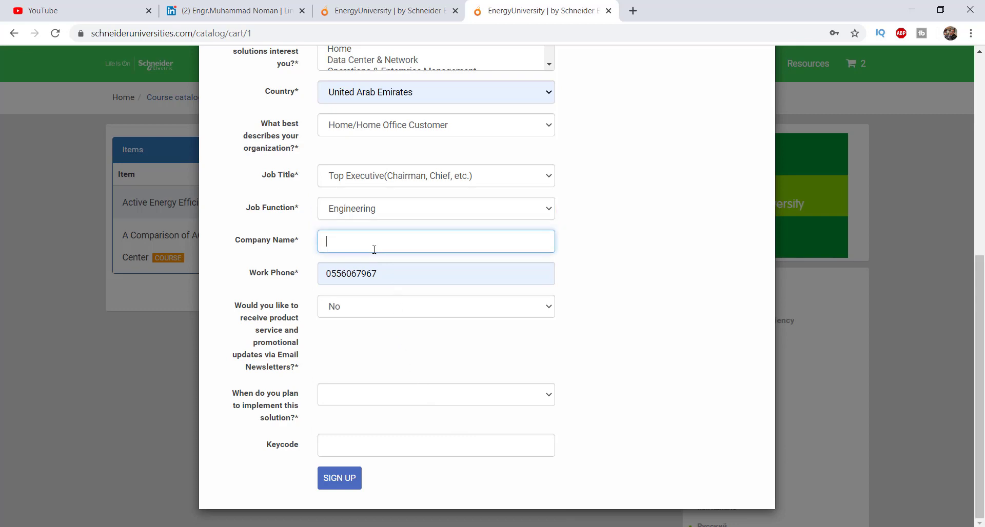
type("Home")
left_click(431, 405)
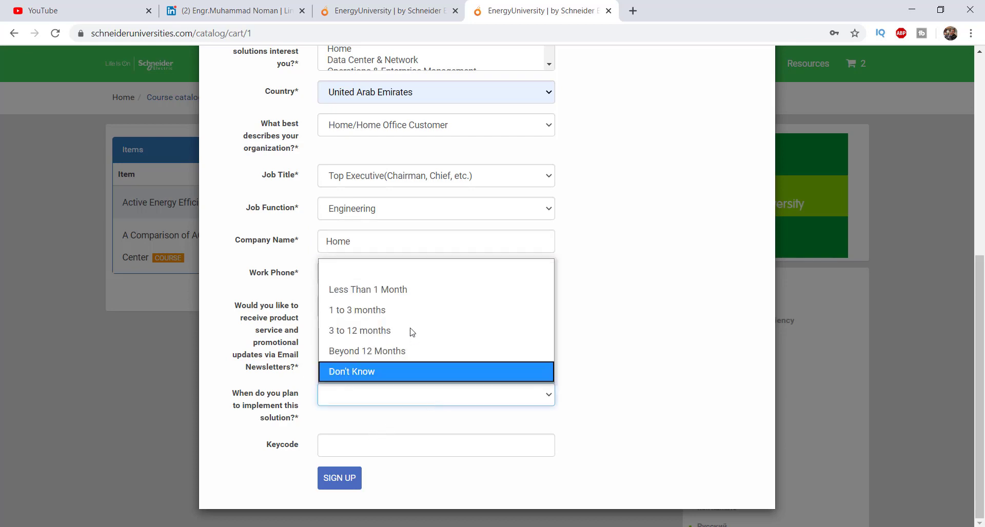
left_click(728, 337)
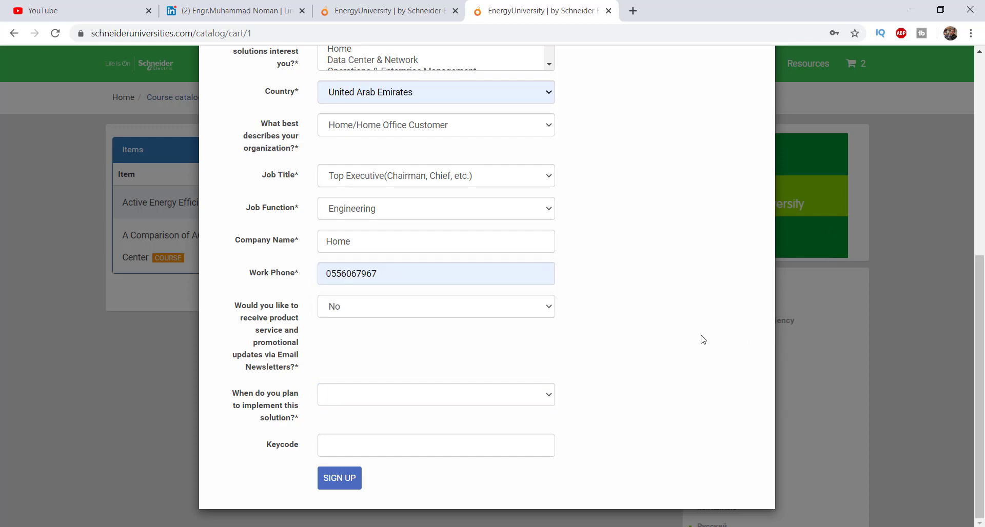
left_click(481, 399)
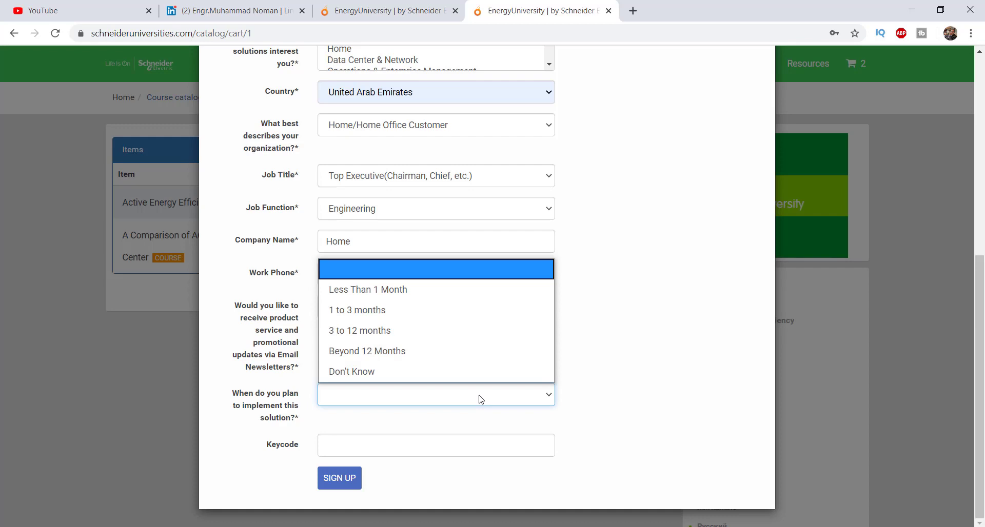
left_click(459, 369)
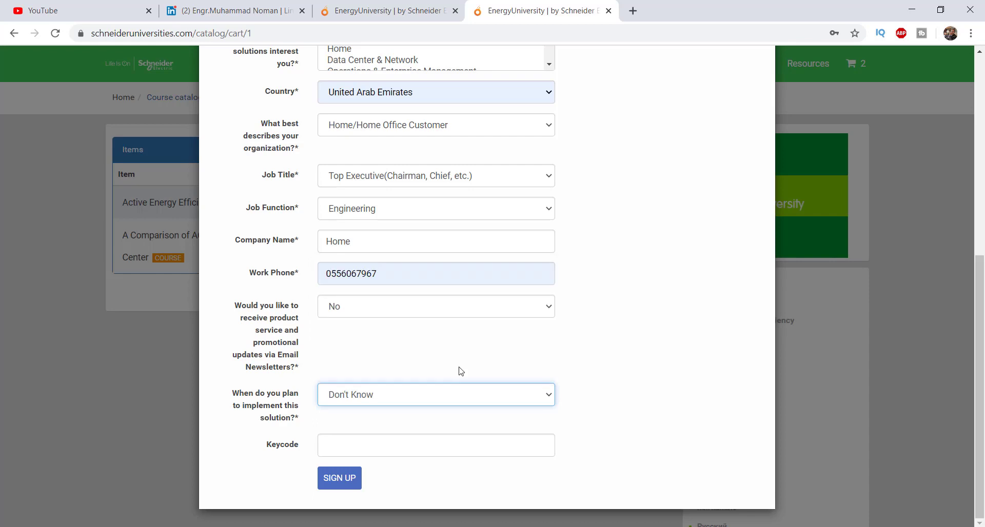
left_click(424, 449)
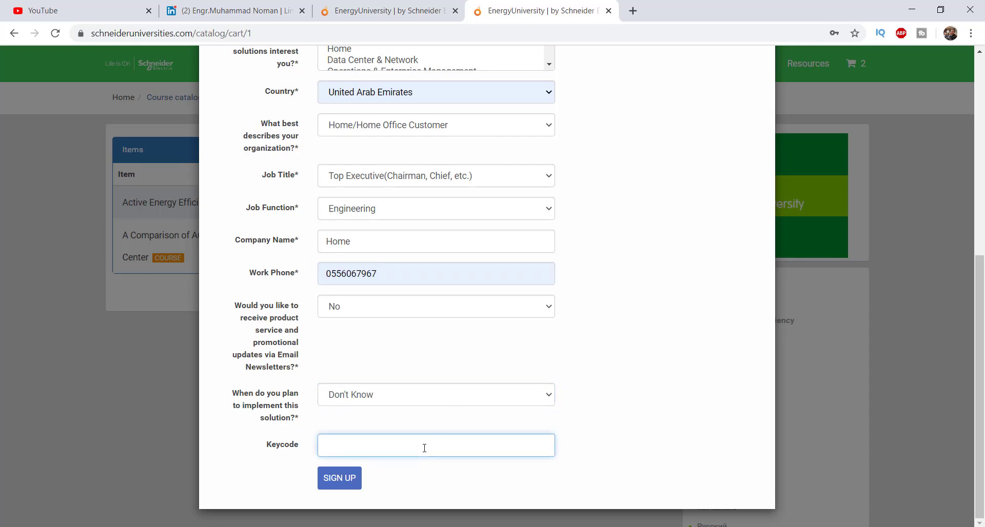